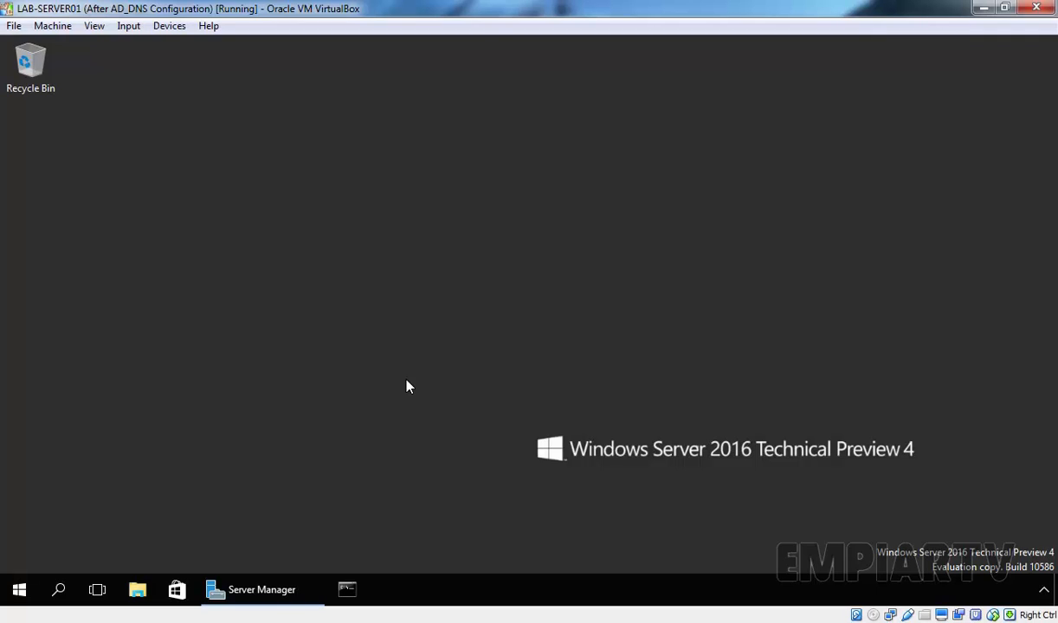
- Launch dsa.msc and select the SalesTeam OU under ASIA > INDIA, leaving its name unchanged
key("super+r")
type("dsa.msc")
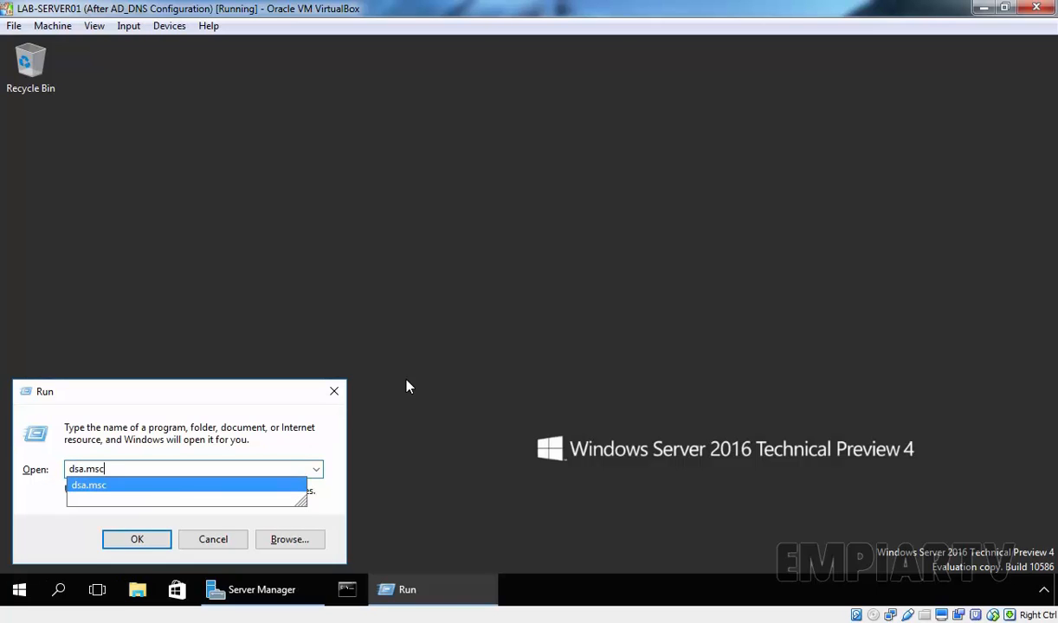
key("Return")
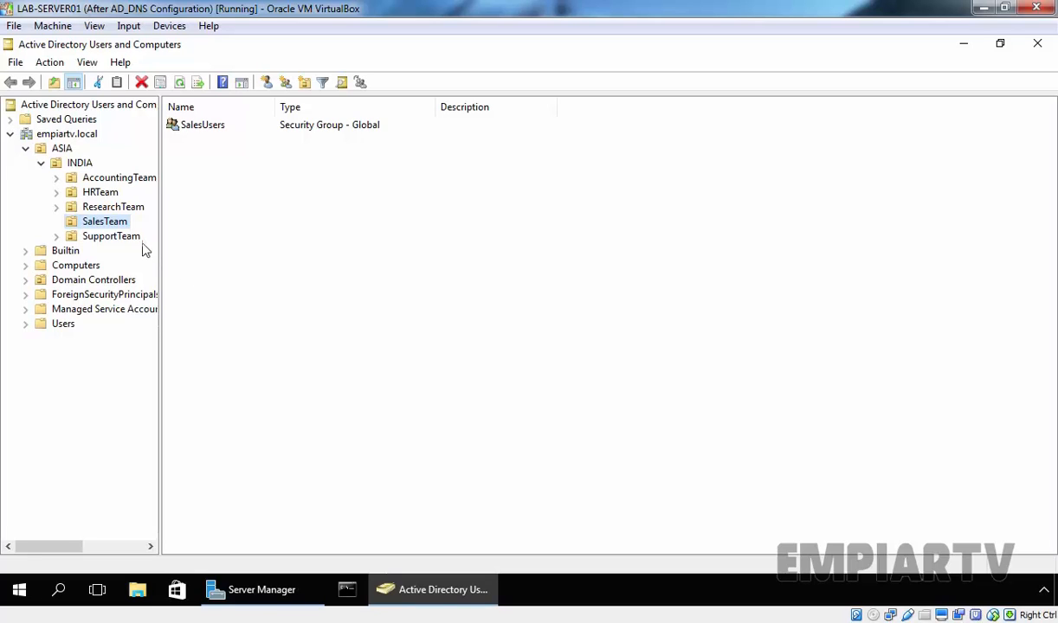
key("F2")
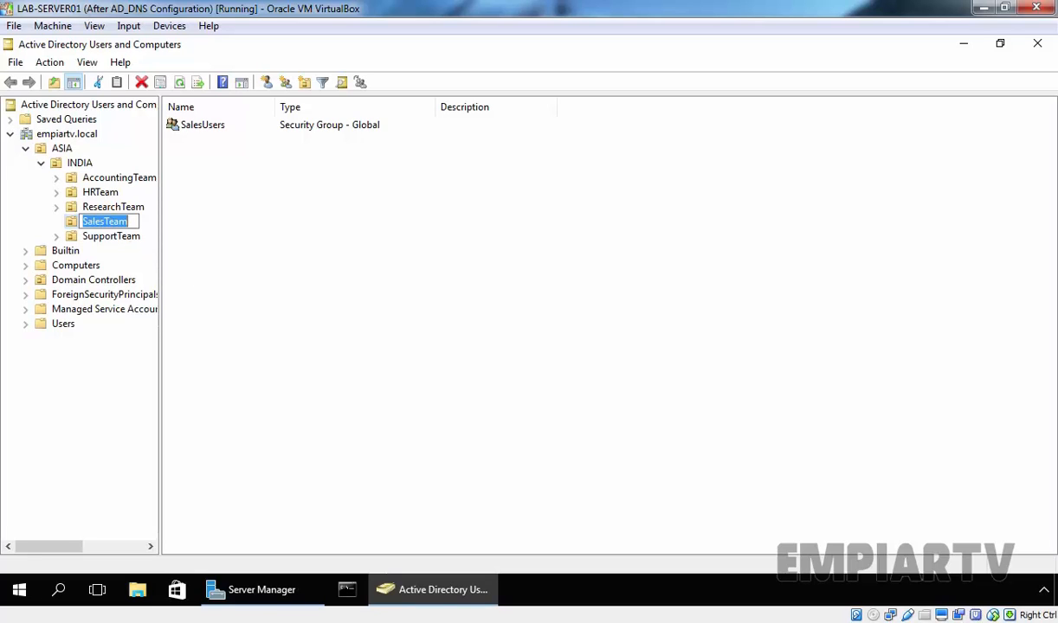
key("Escape")
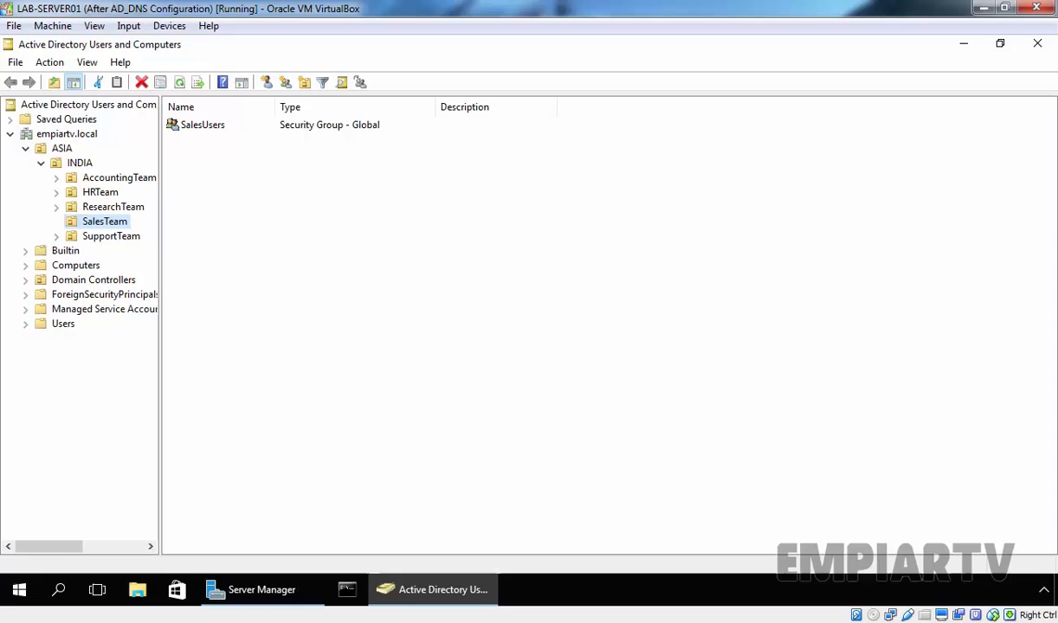
- Start a new user in the SalesTeam OU with first name _Salesuser
right_click(111, 226)
mouse_move(183, 291)
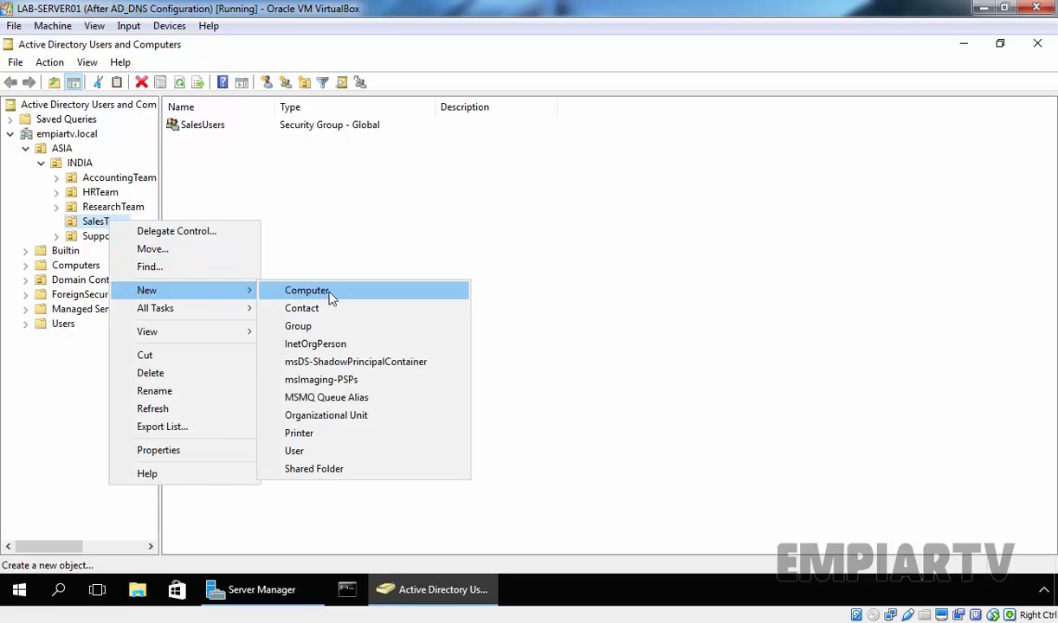
left_click(294, 451)
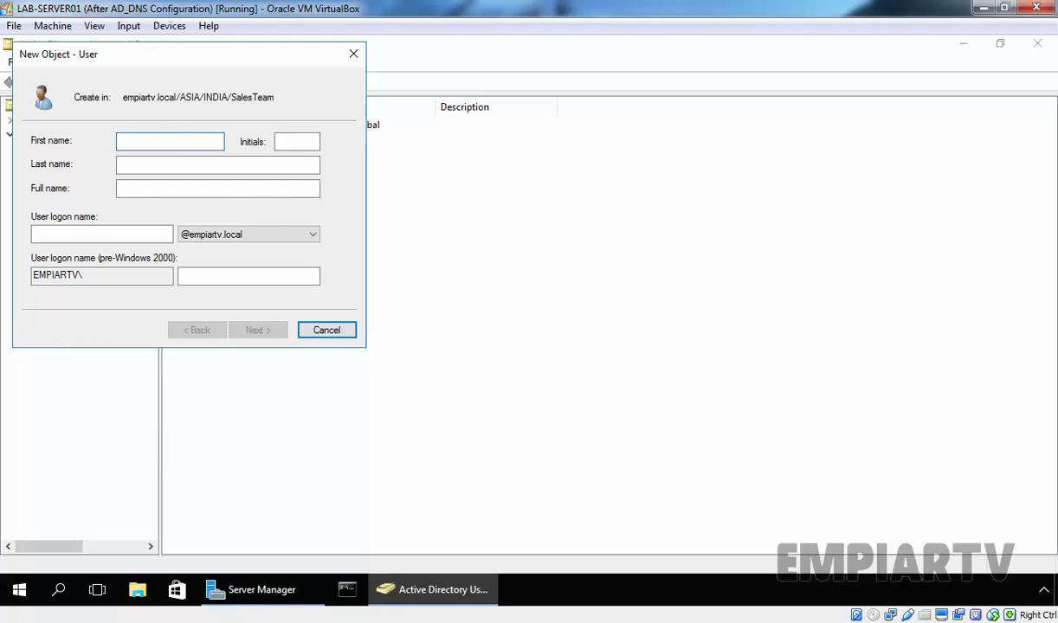
left_click_drag(141, 68, 387, 194)
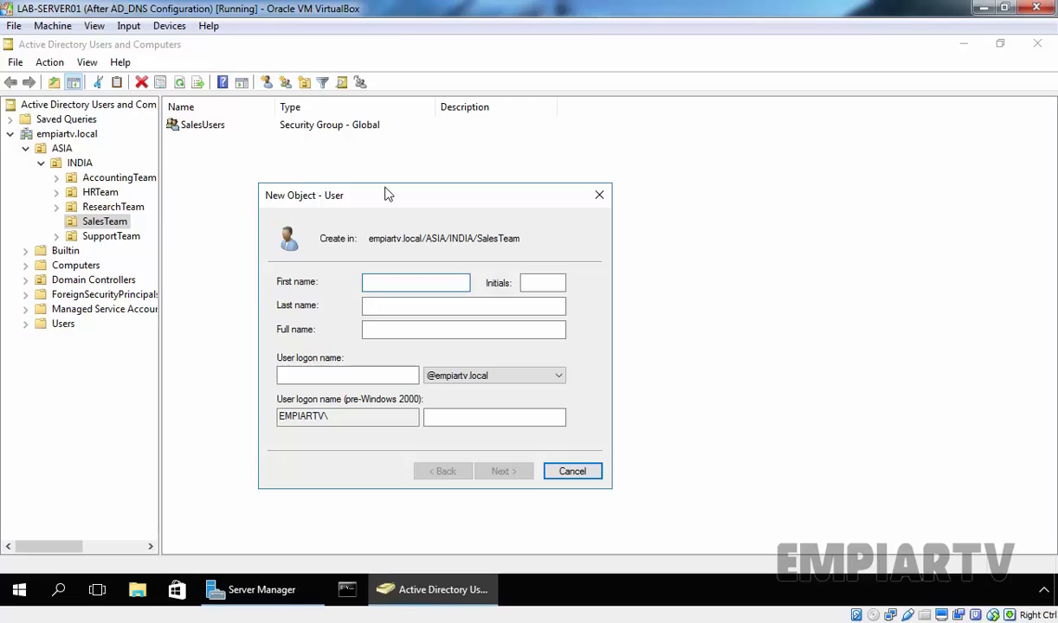
type("_Salesuser")
key("Tab")
key("Tab")
key("Tab")
key("ctrl+c")
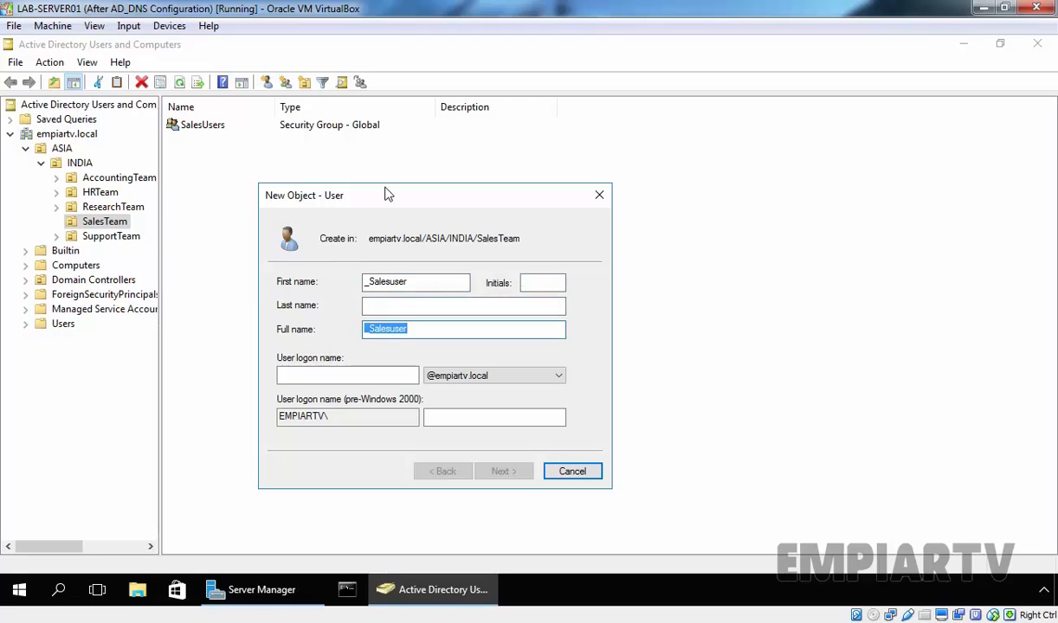
- Fill the user logon name with _Salesuser and continue to the password page
key("Tab")
key("ctrl+v")
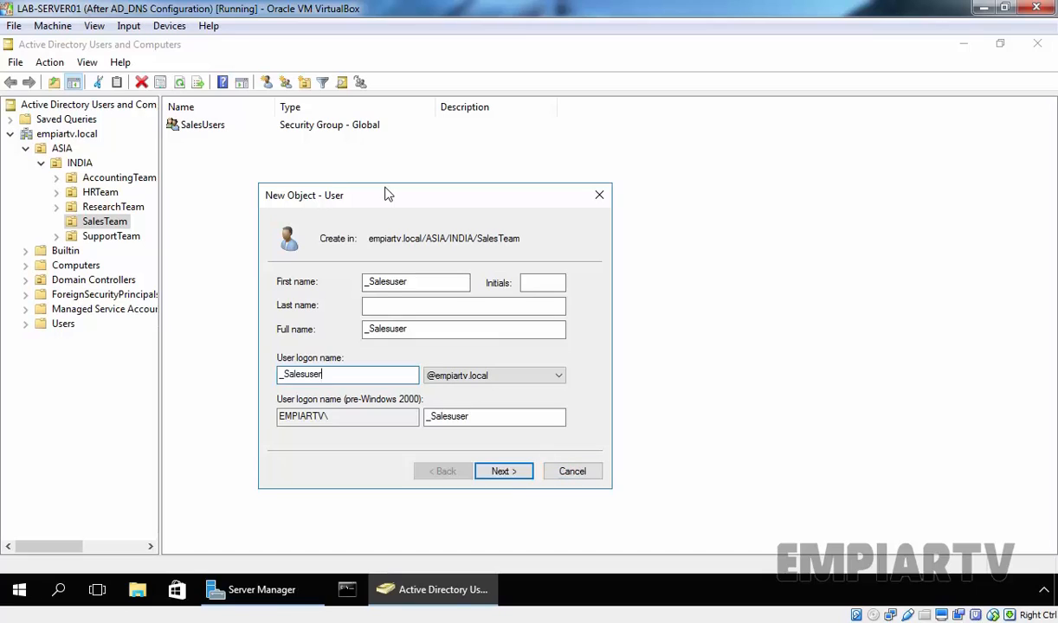
key("Return")
- Set and confirm the account password, mark the account disabled, and finish creating _Salesuser
type("Pa$$w0rd")
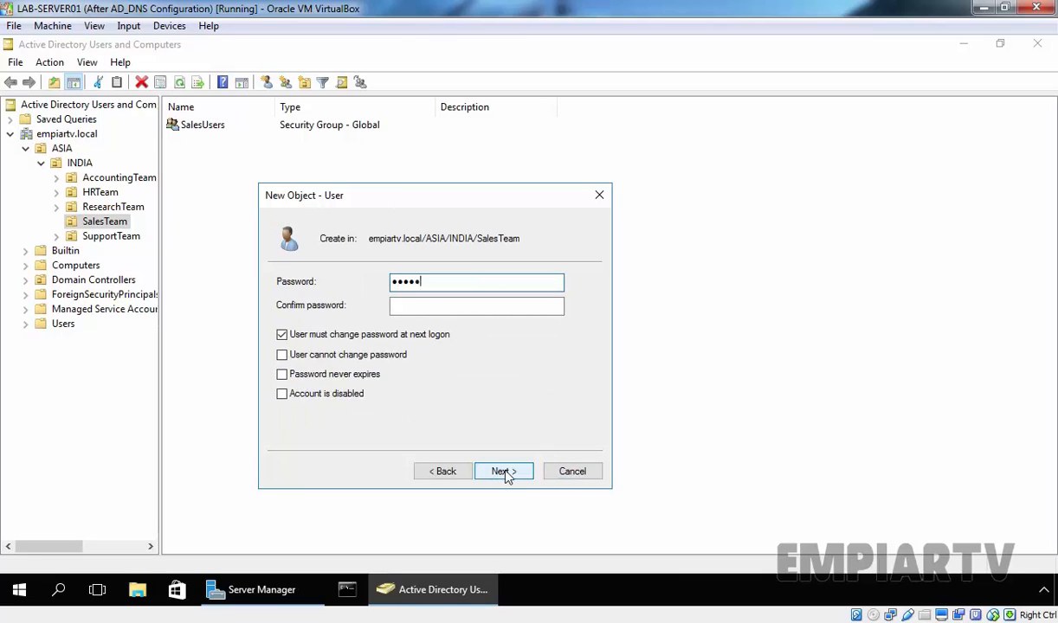
key("Tab")
type("Pa$$w0rd")
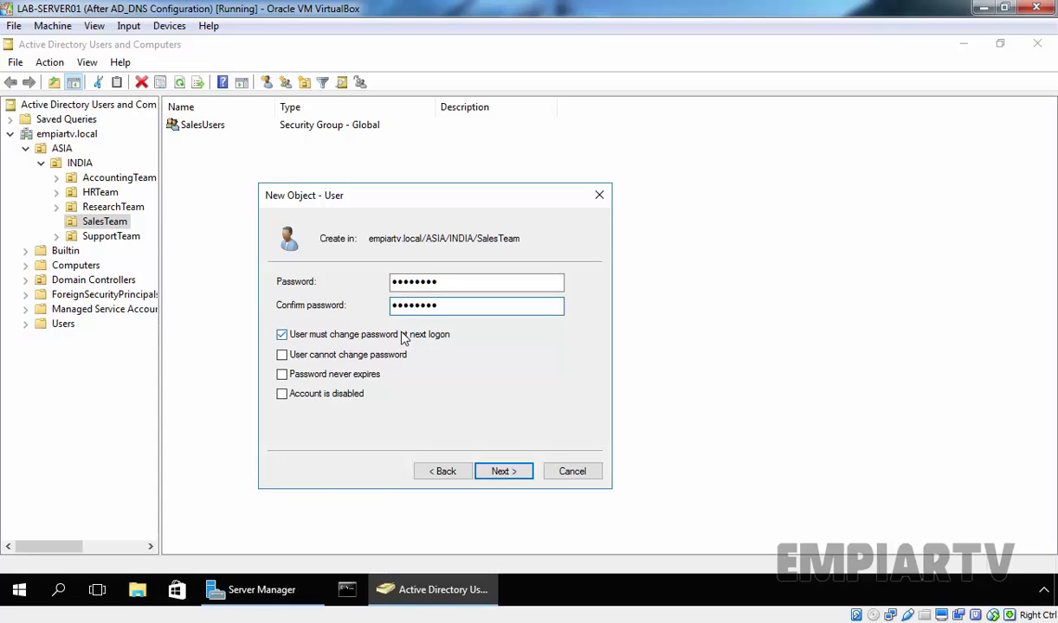
left_click(284, 396)
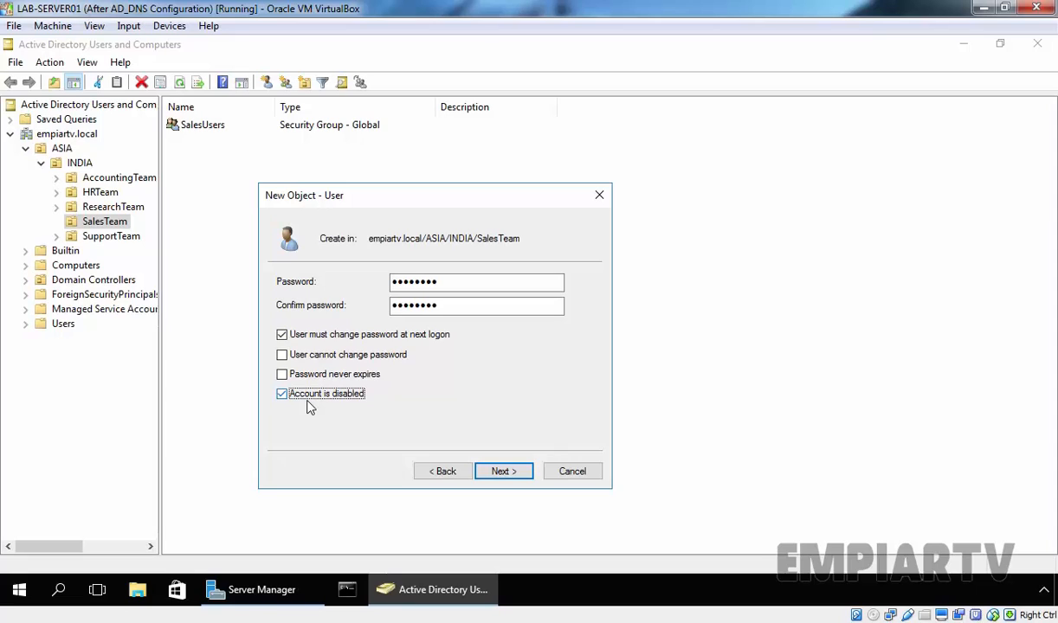
left_click(505, 473)
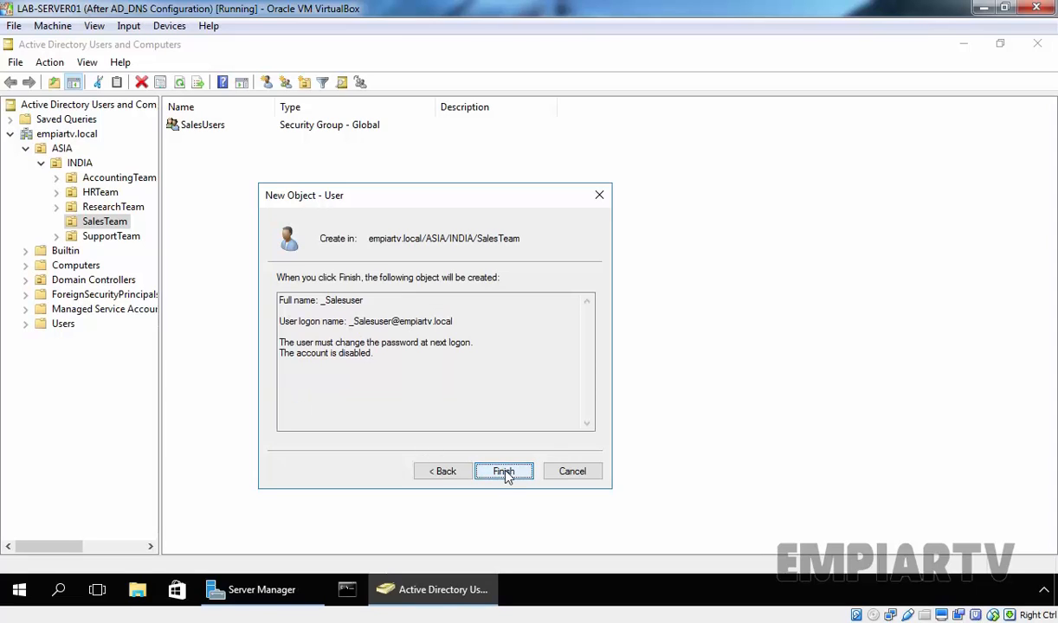
left_click(506, 473)
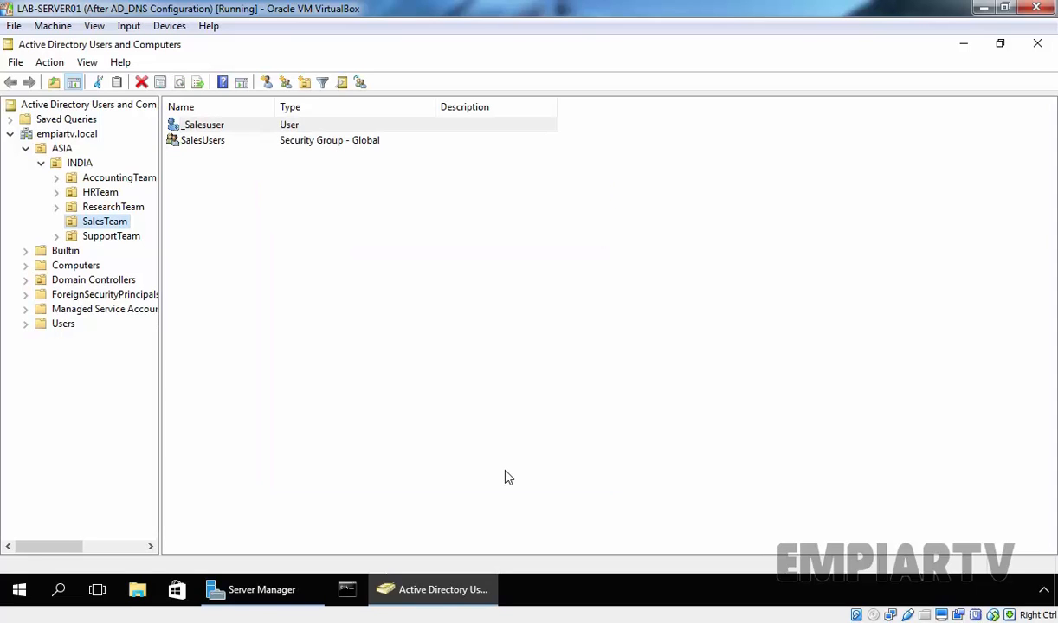
- Add _Salesuser to the SalesUsers group from its Member Of tab and save
left_click(426, 405)
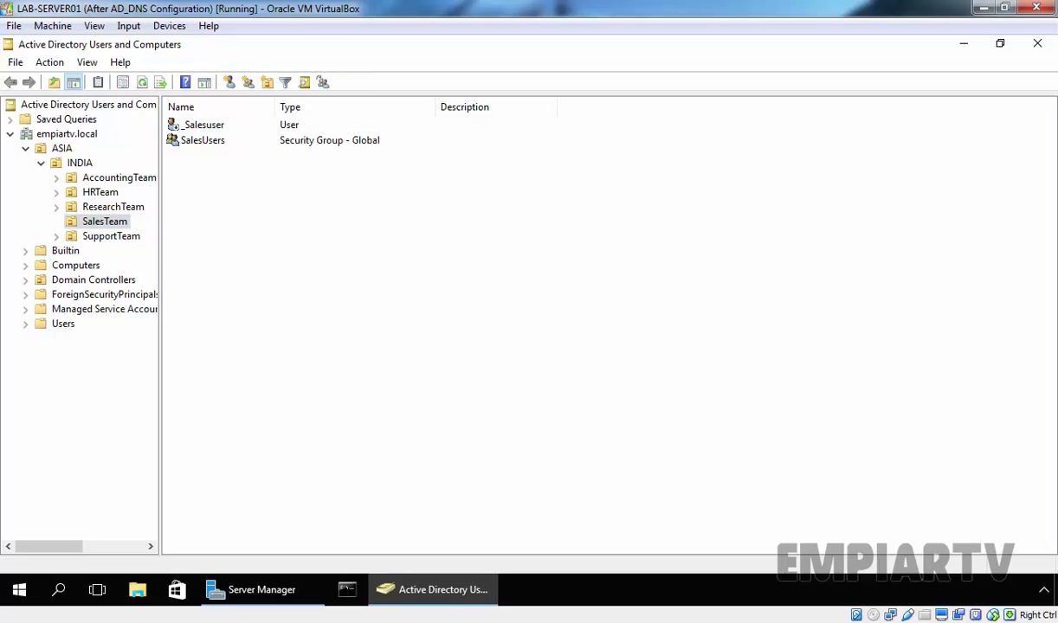
left_click(203, 124)
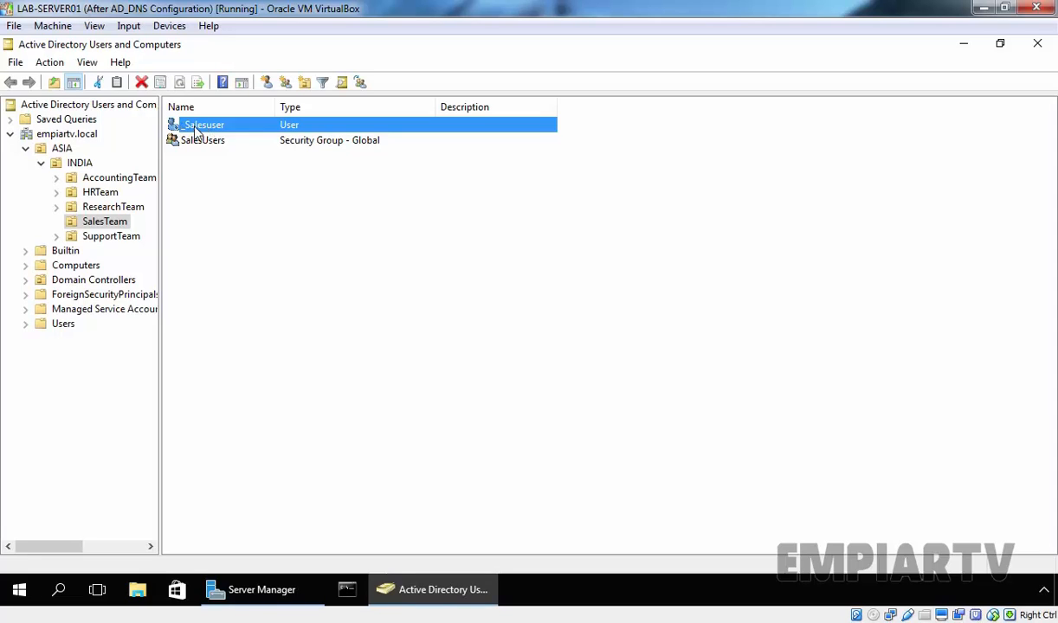
left_click(266, 213)
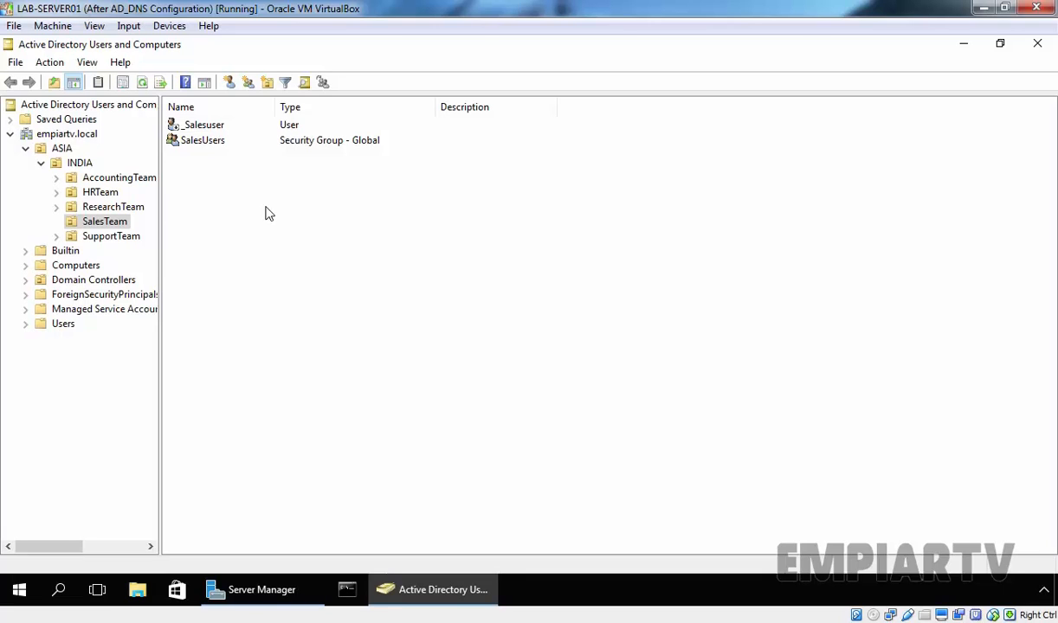
double_click(206, 126)
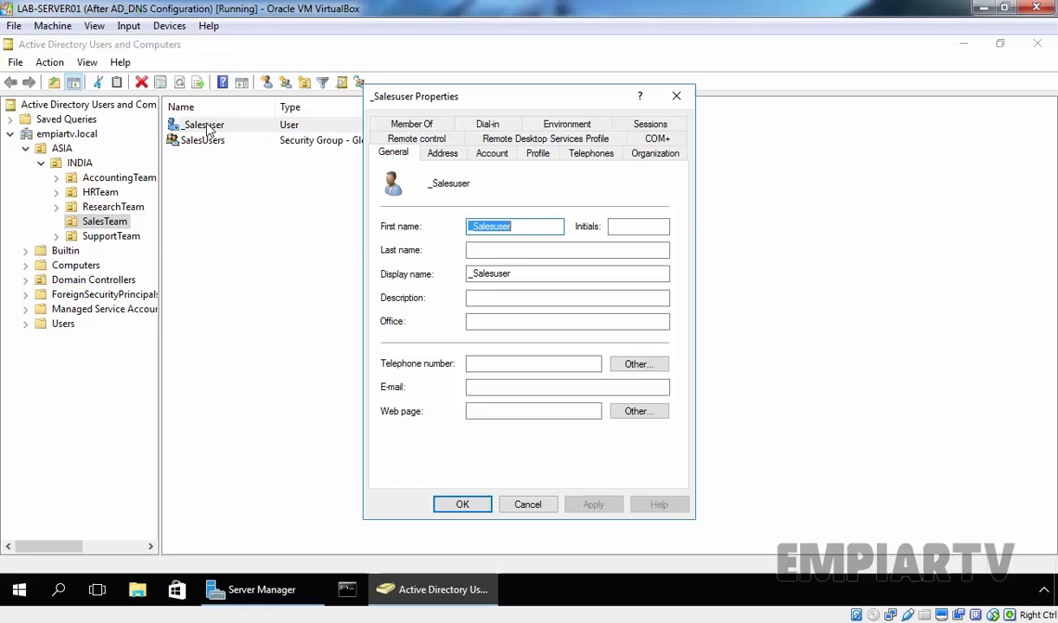
left_click(410, 123)
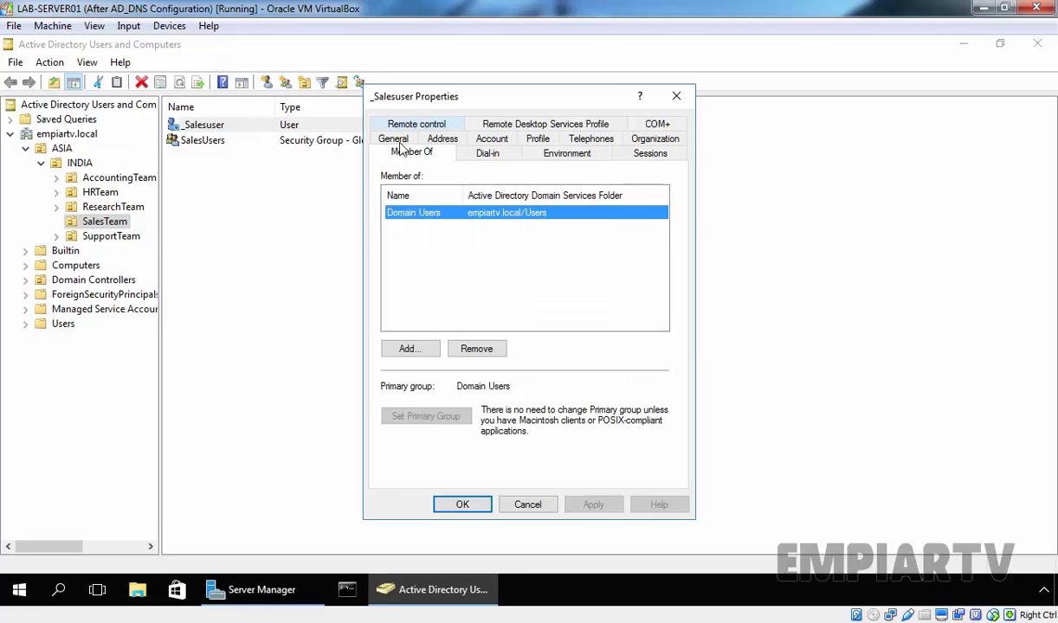
left_click(407, 349)
type("sales")
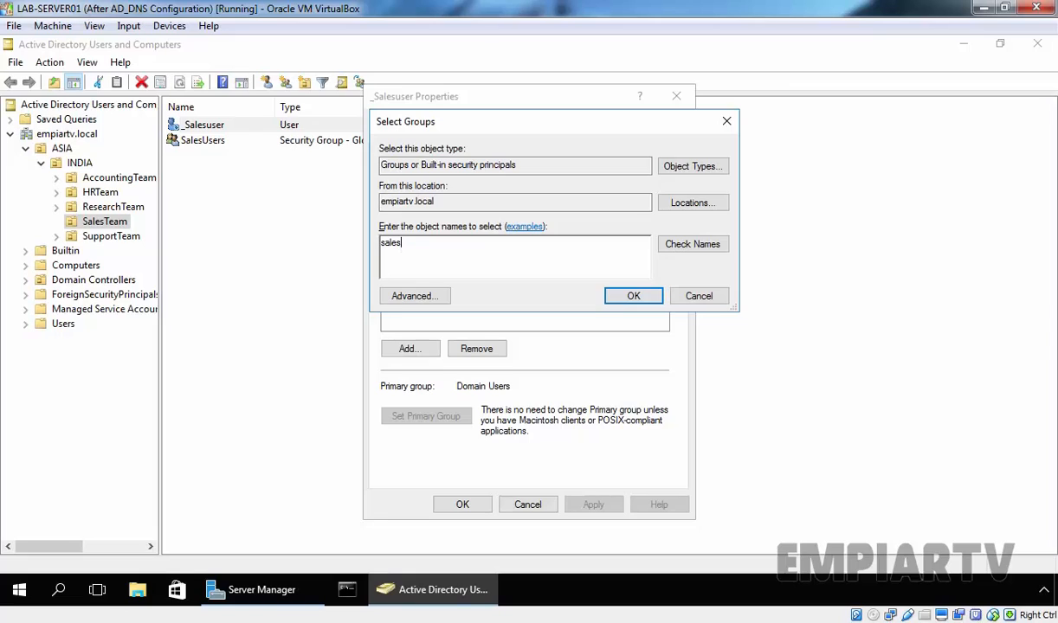
left_click(691, 245)
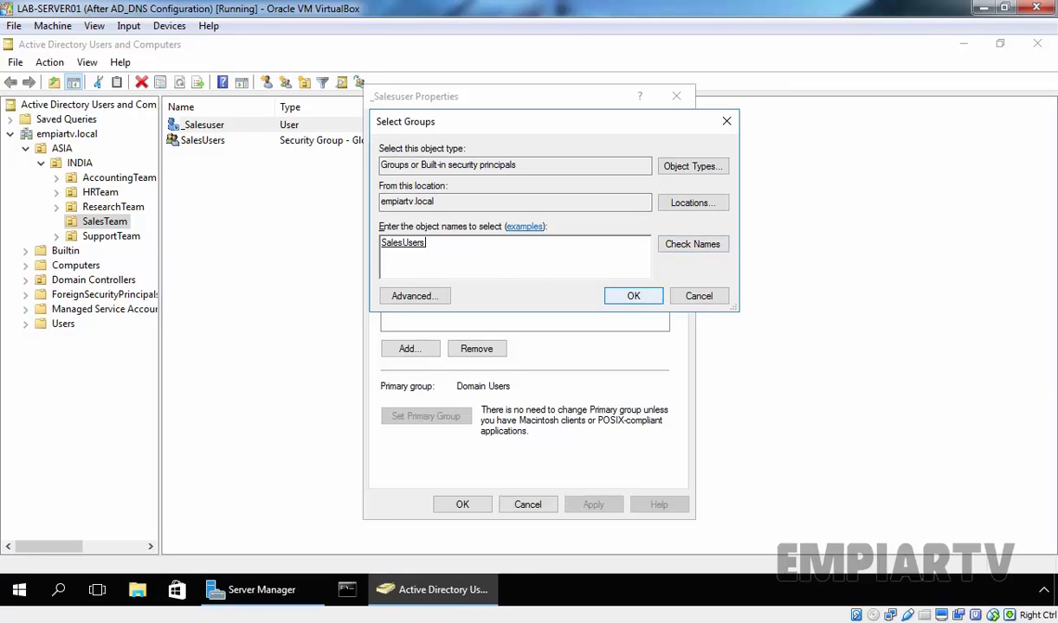
left_click(631, 296)
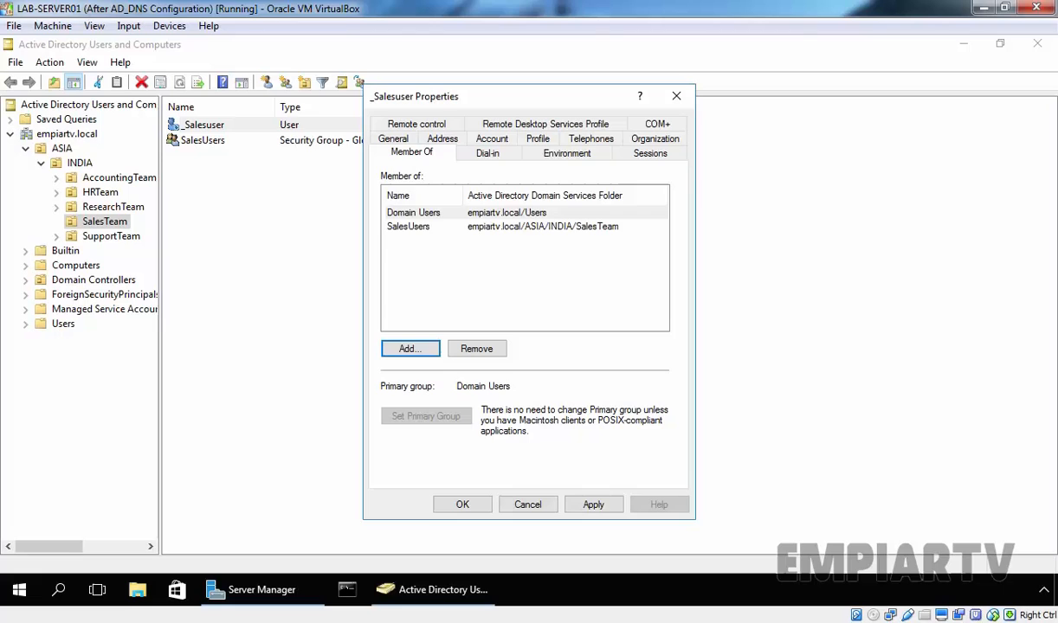
left_click(463, 504)
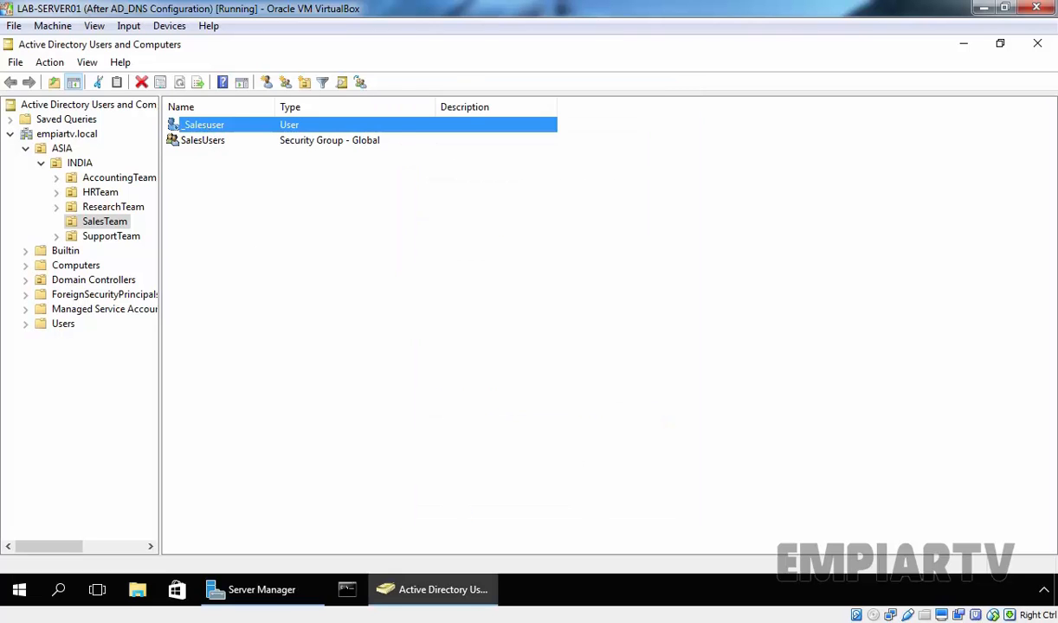
- Verify _Salesuser's Member Of list shows SalesUsers and Domain Users, closing without changes
double_click(201, 125)
left_click(412, 124)
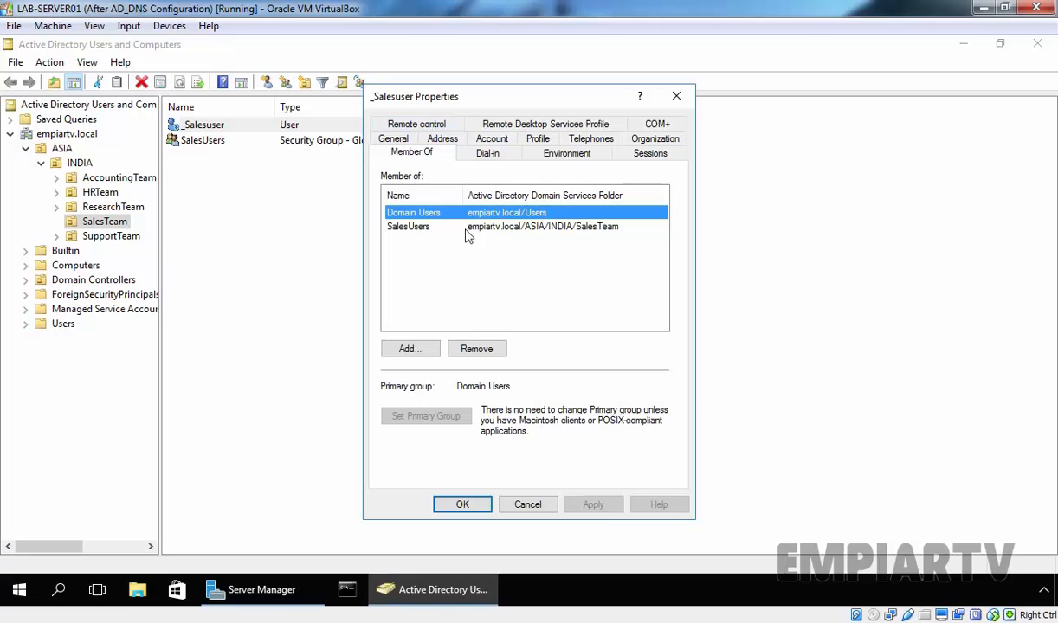
left_click(530, 505)
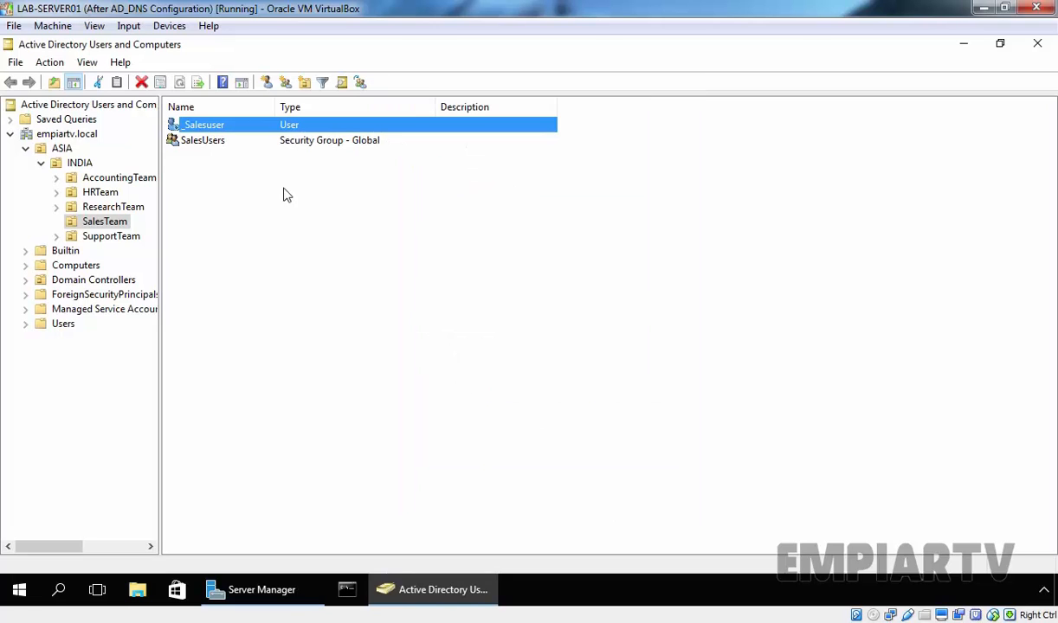
- Enter 'Sales Team' as _Salesuser's department on the Organization tab and apply
right_click(205, 123)
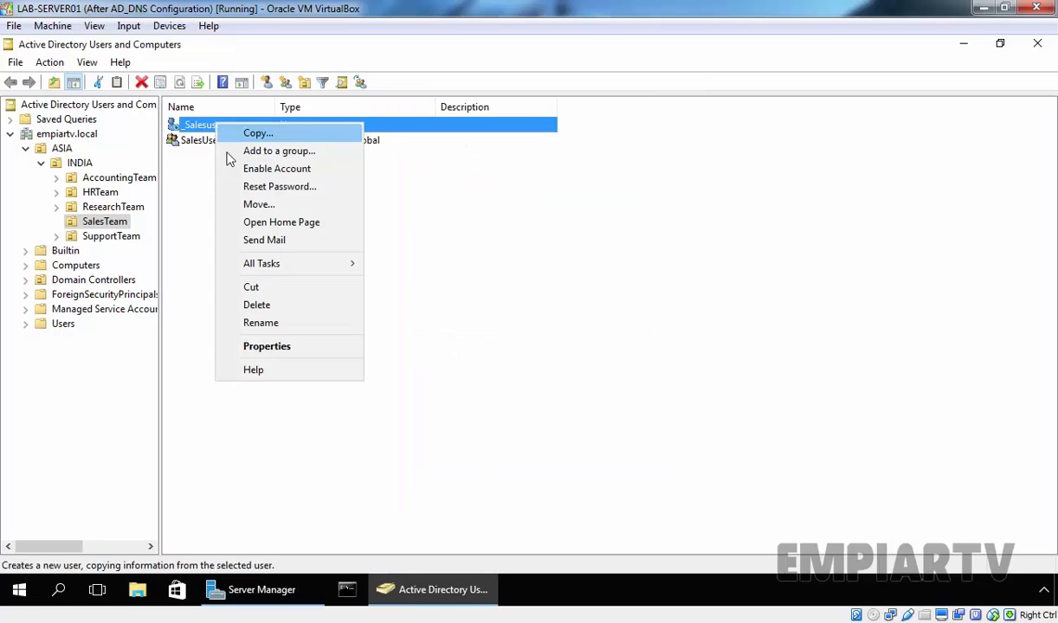
left_click(260, 346)
left_click(625, 154)
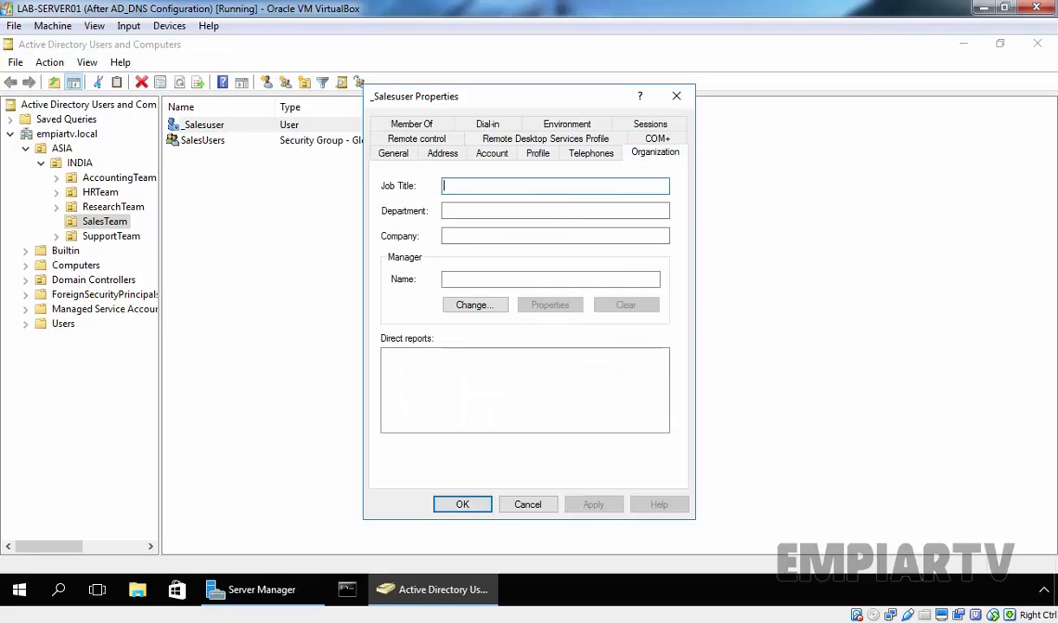
left_click(472, 209)
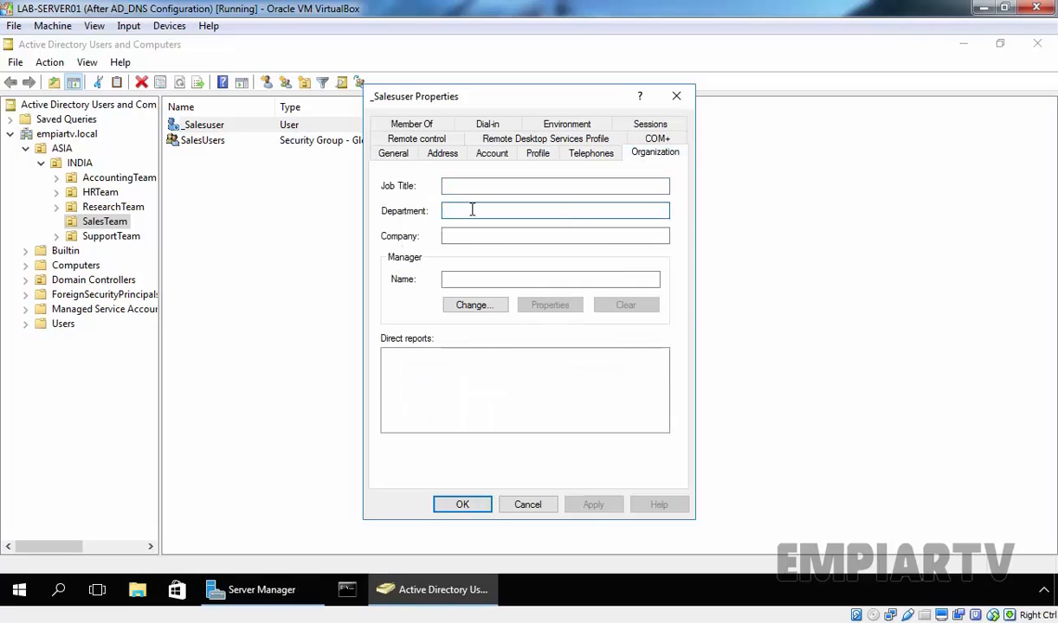
type("Sales ")
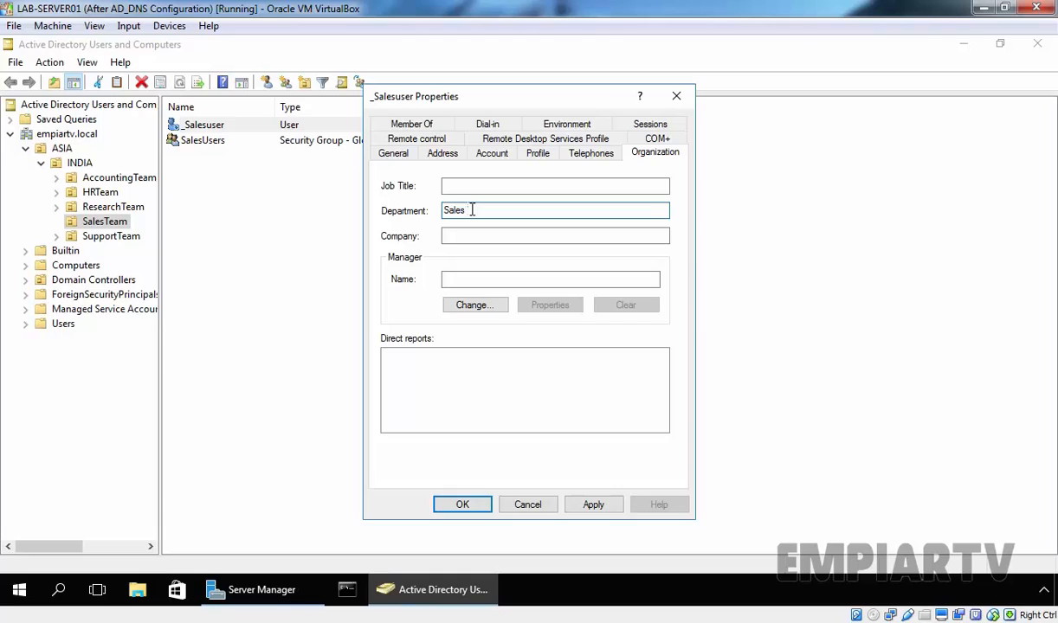
type("Team")
left_click(595, 506)
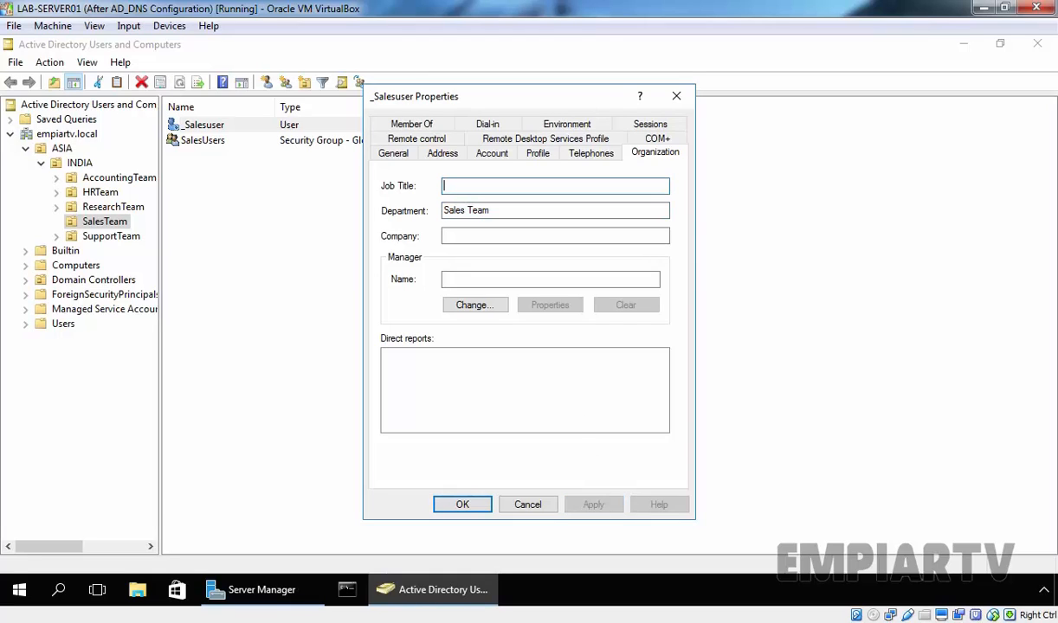
- Review _Salesuser's Profile and Address tabs, then close the properties with OK
key("ctrl+shift+Tab")
key("ctrl+shift+Tab")
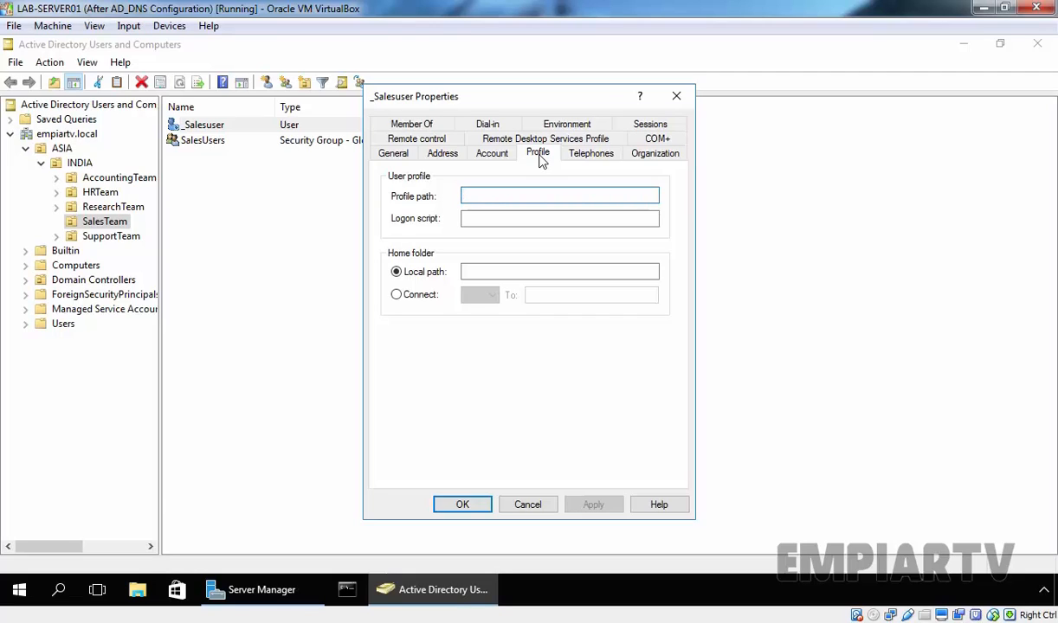
left_click(442, 154)
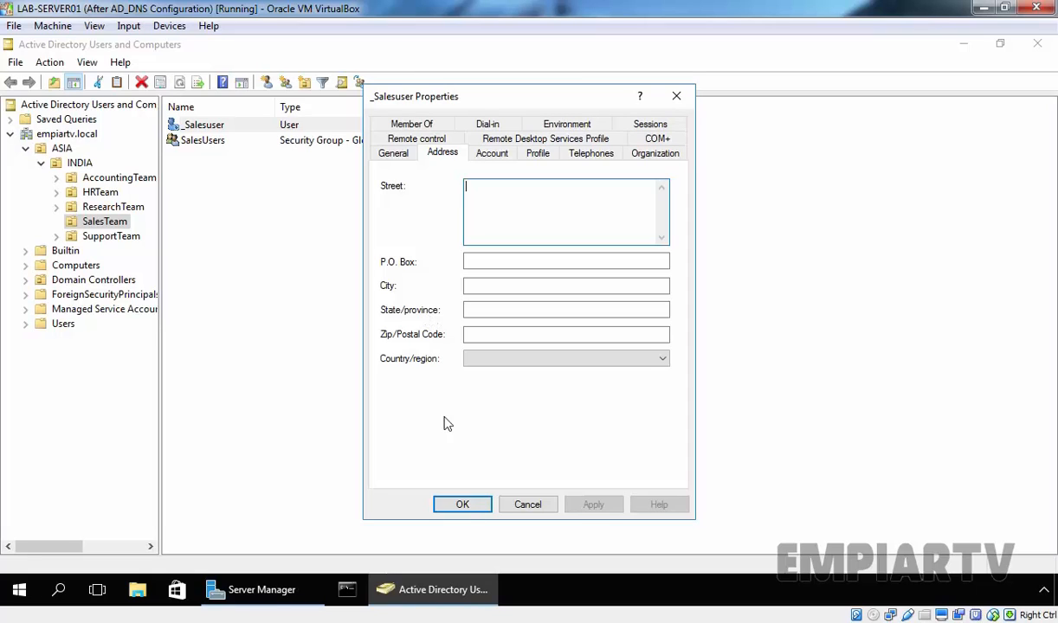
left_click(463, 505)
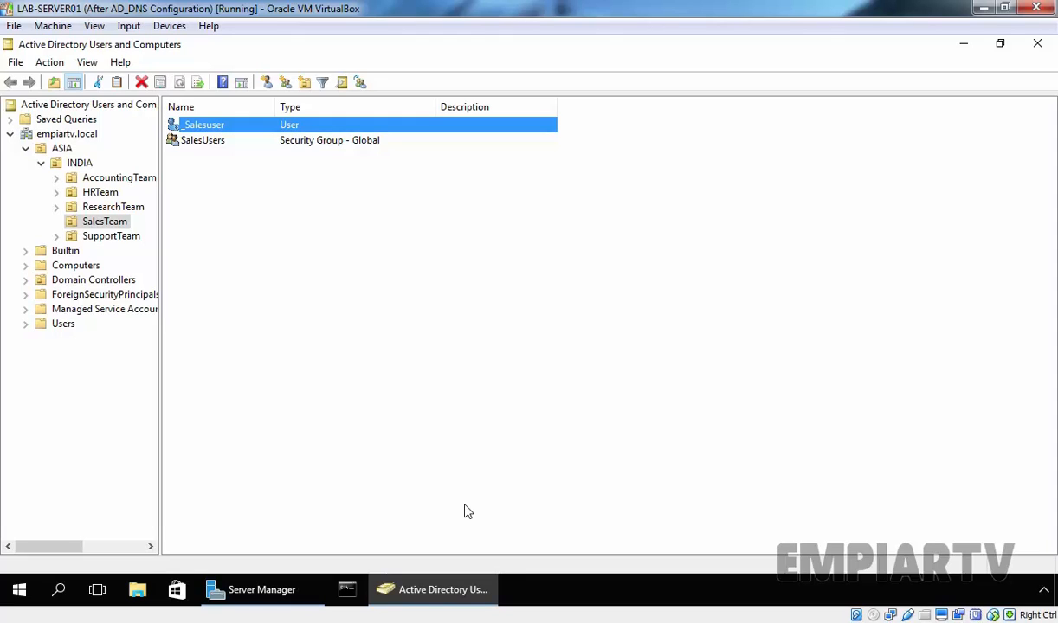
- Copy _Salesuser into a new user with first name Sales1 and logon sales1
right_click(201, 124)
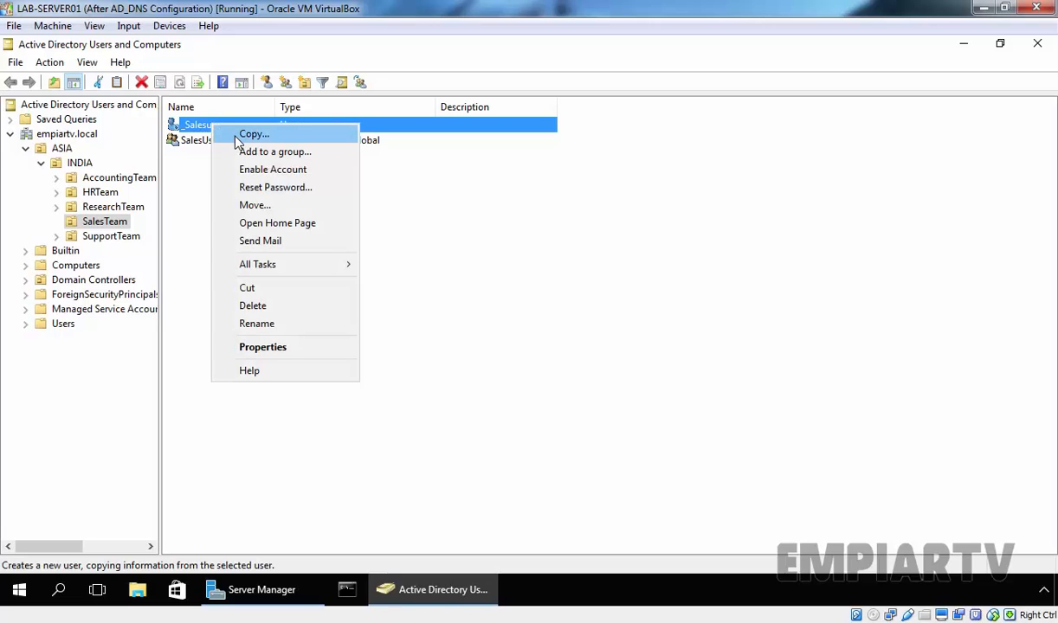
left_click(234, 135)
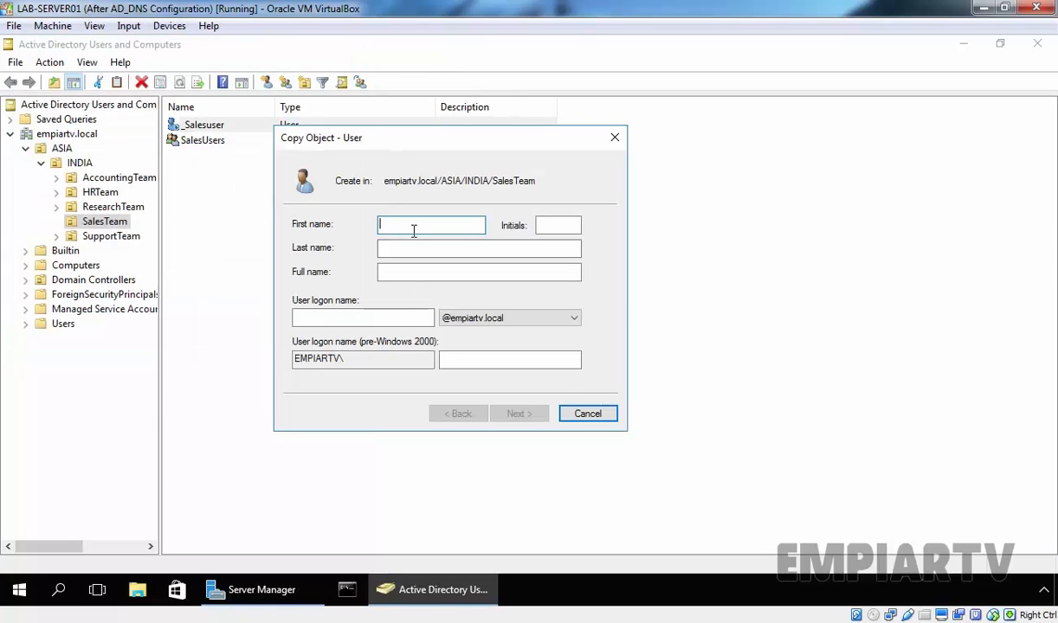
type("Sales1")
key("Tab")
key("Tab")
key("Tab")
key("Tab")
type("sales1")
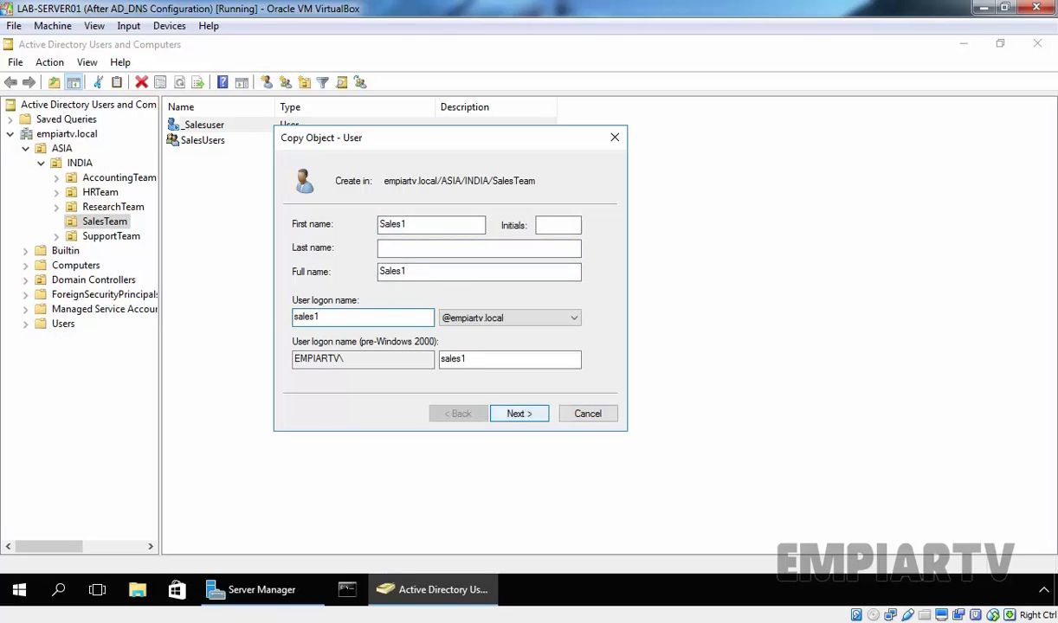
key("Return")
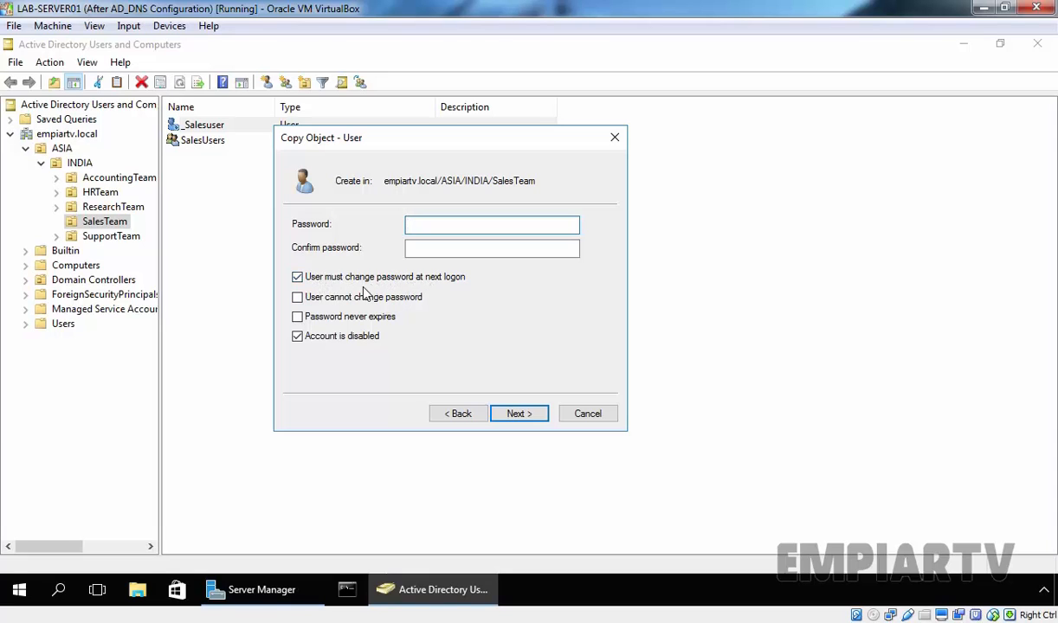
- Keep the Sales1 account enabled, set and confirm its password, and finish
left_click(307, 343)
type("P@ssw0rd")
key("Tab")
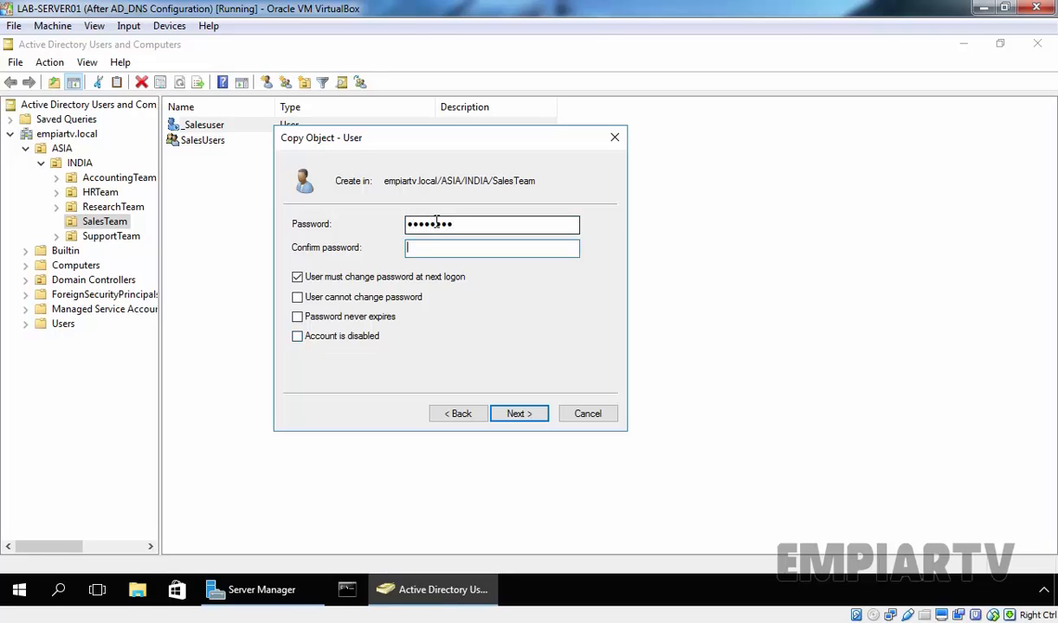
type("P@ssw0rd")
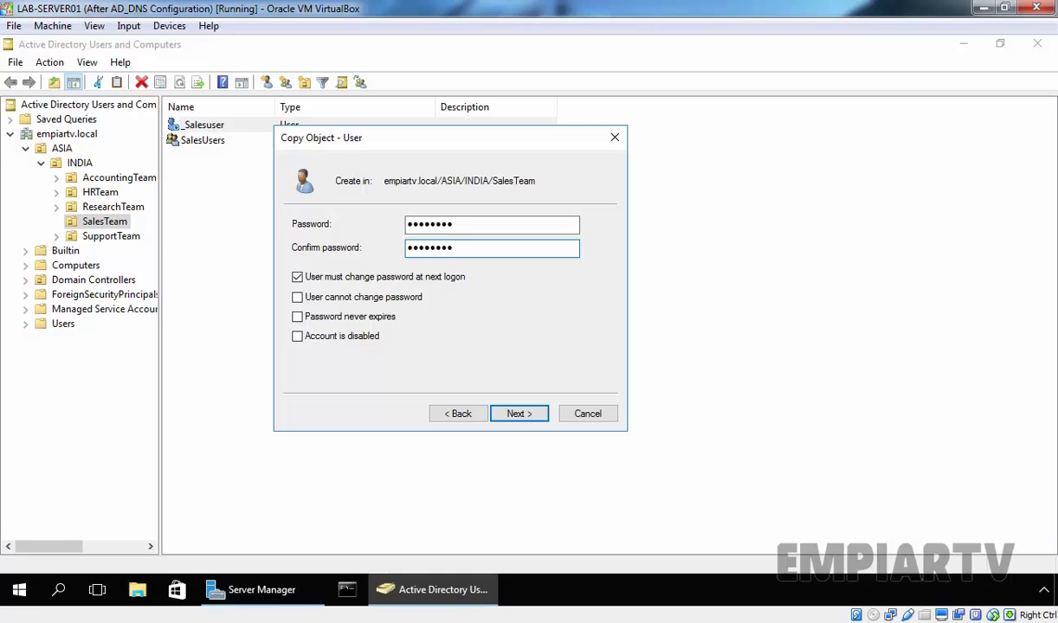
left_click(524, 416)
left_click(520, 414)
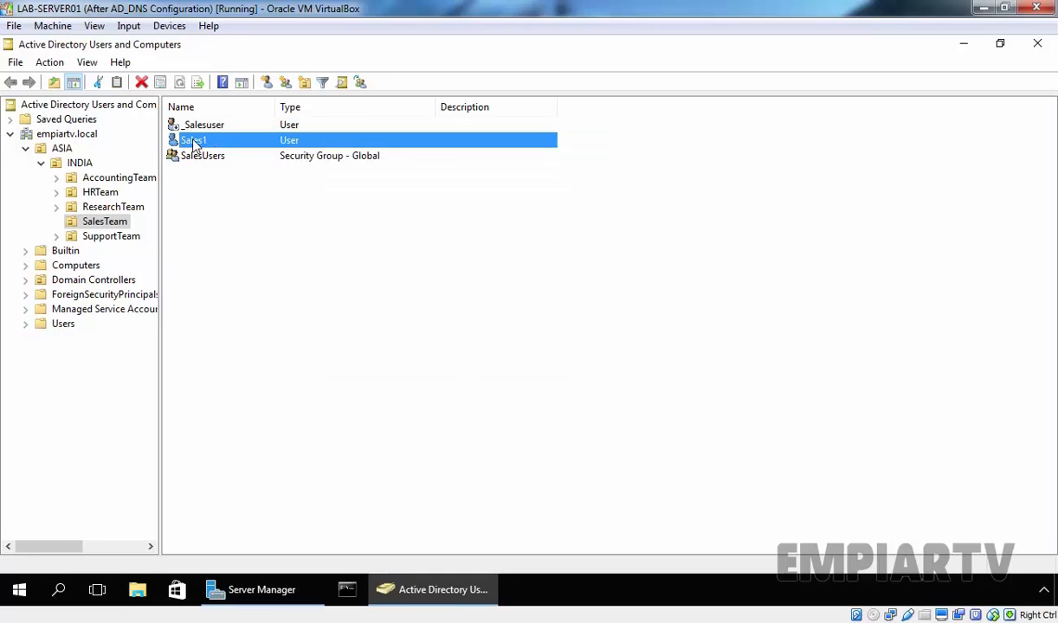
double_click(195, 144)
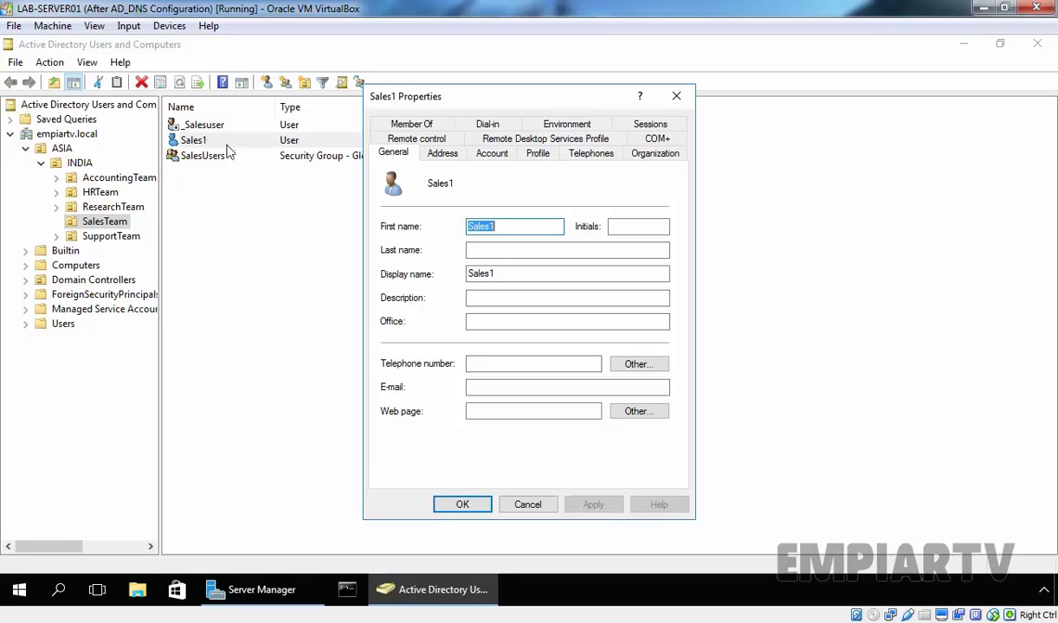
left_click(649, 156)
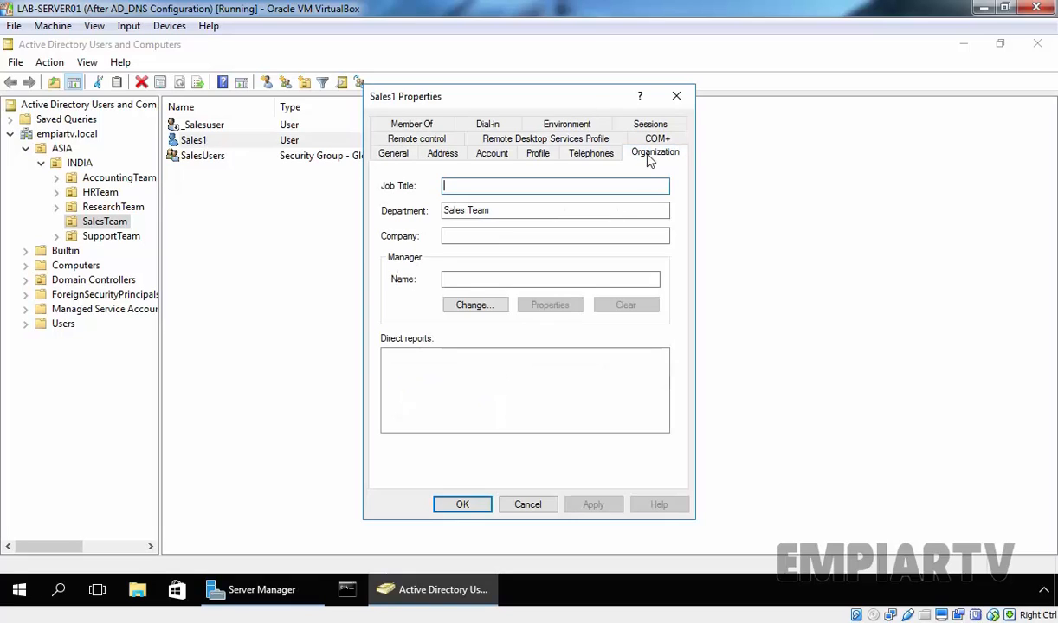
left_click(494, 212)
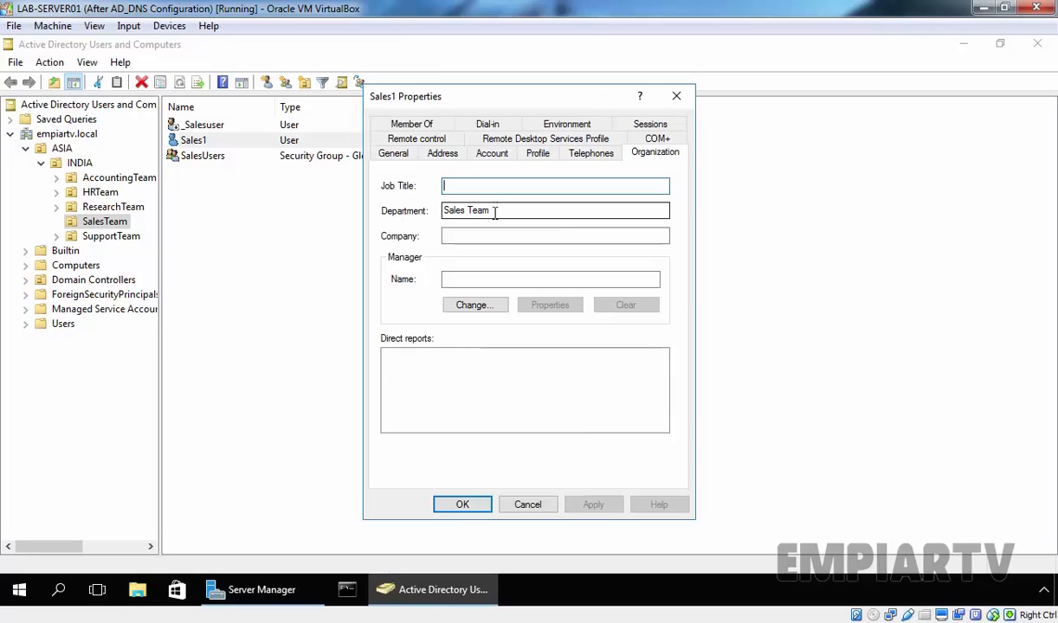
left_click_drag(495, 211, 430, 210)
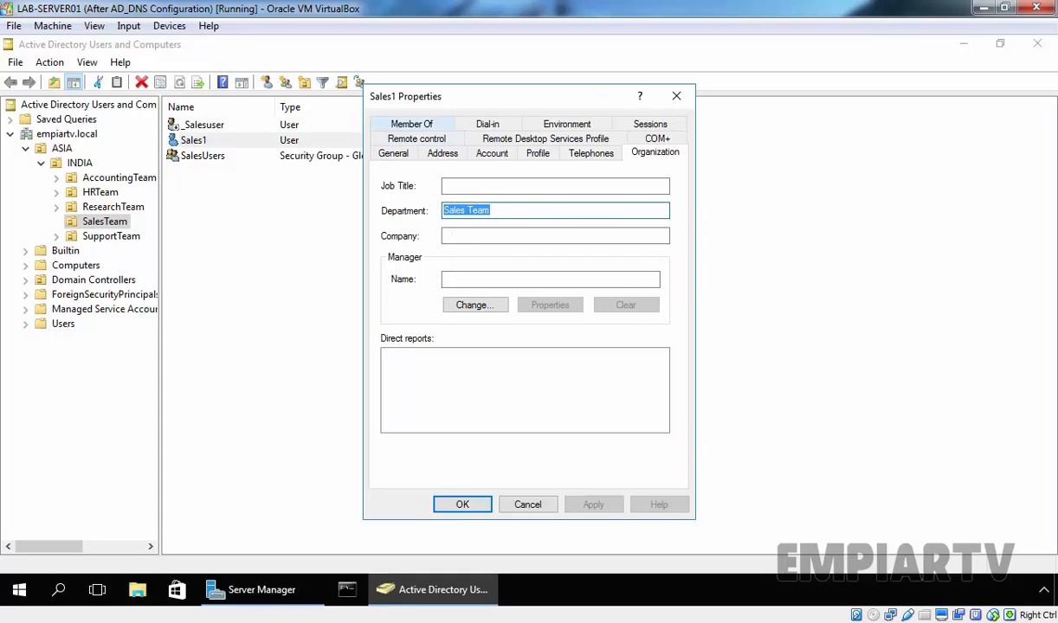
left_click(392, 121)
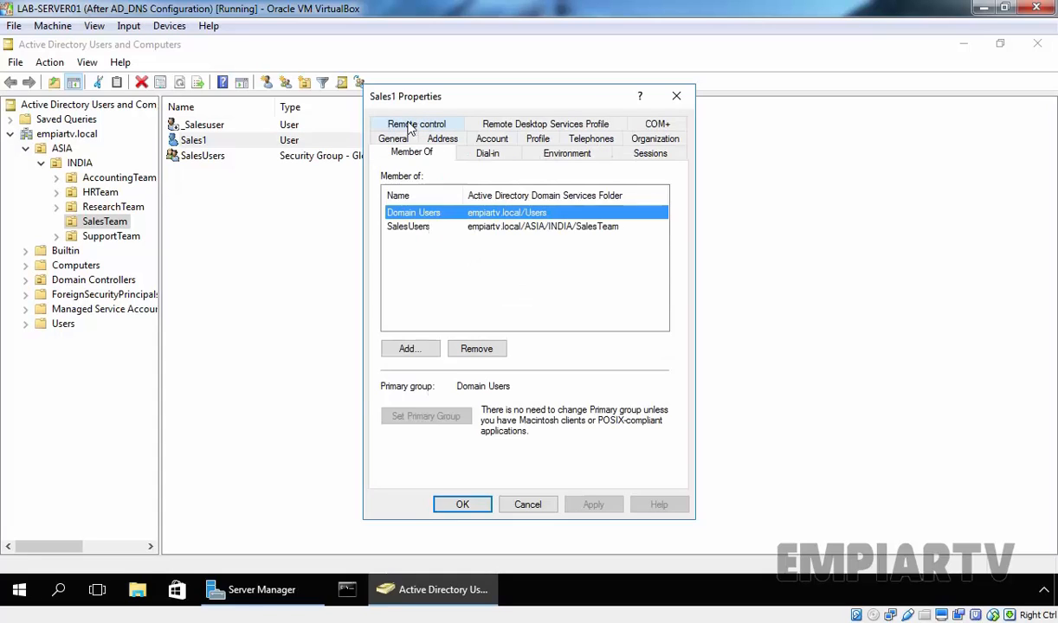
left_click(419, 228)
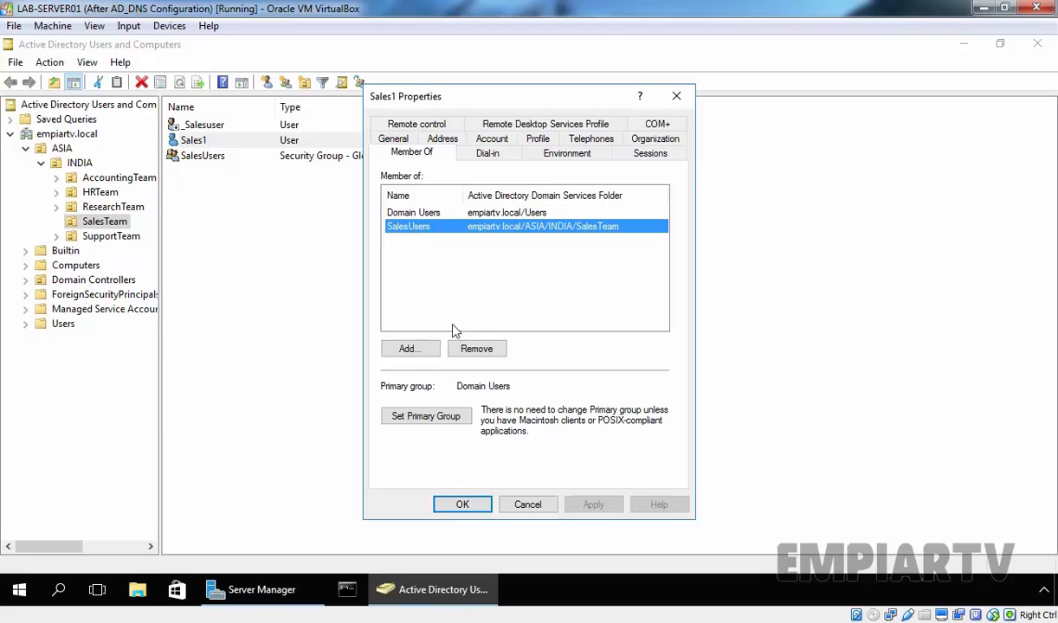
left_click(472, 502)
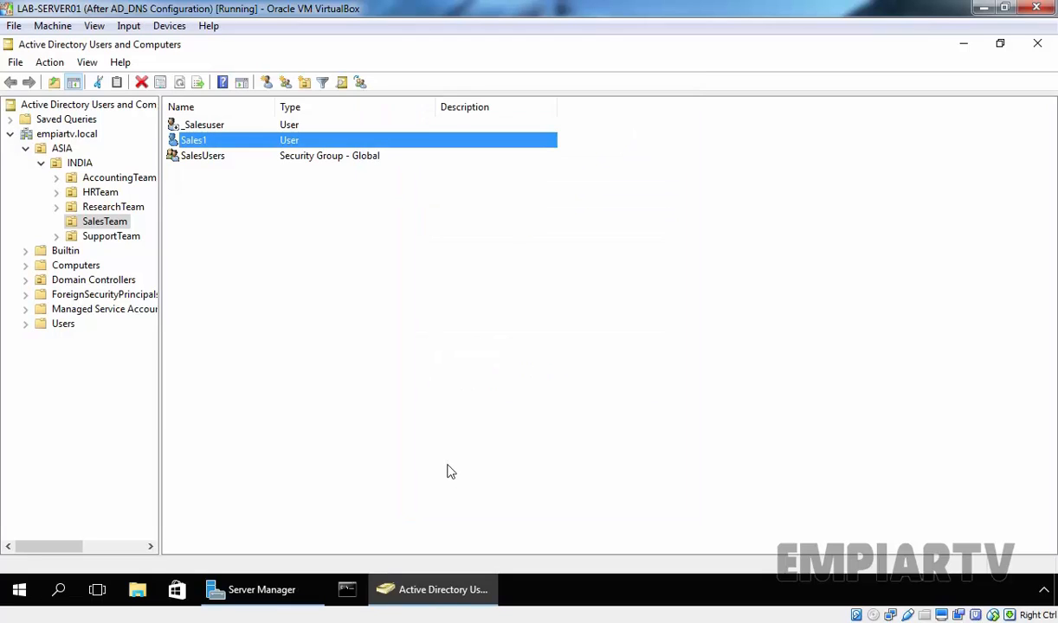